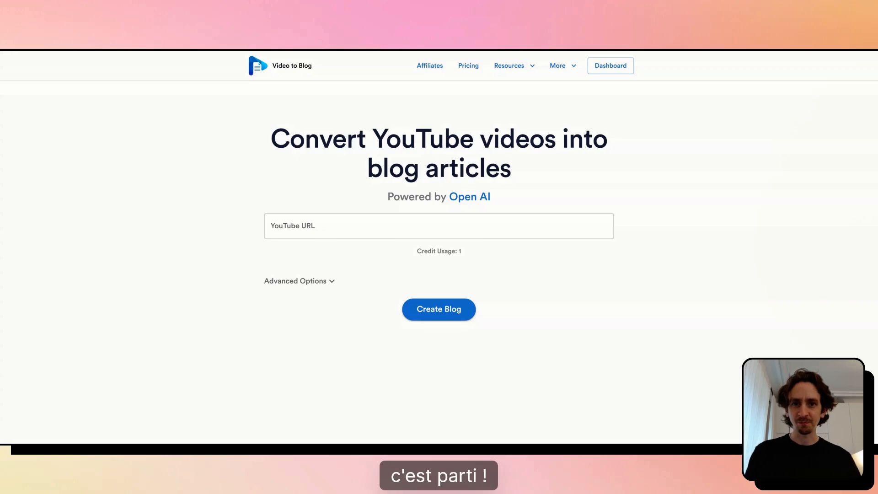
{"action": "left_click", "coordinate": [332, 231]}
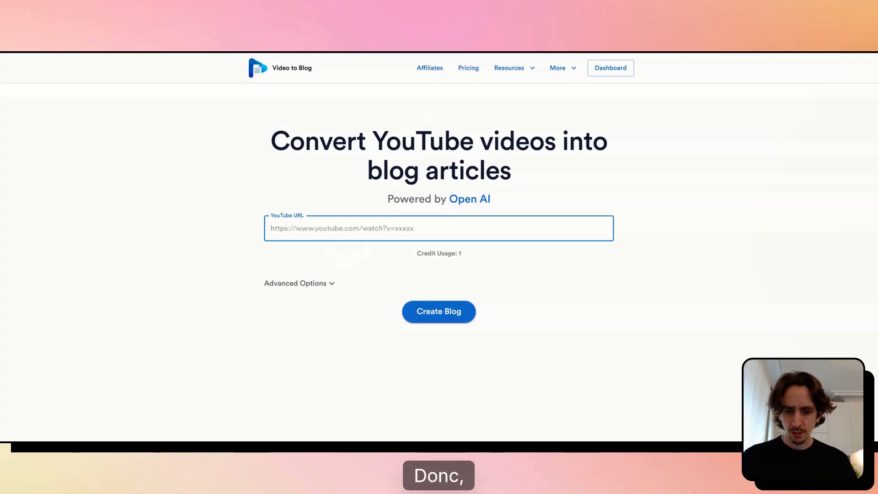
{"action": "type", "text": "https://youtu.be/VRtvaCxaa2Q"}
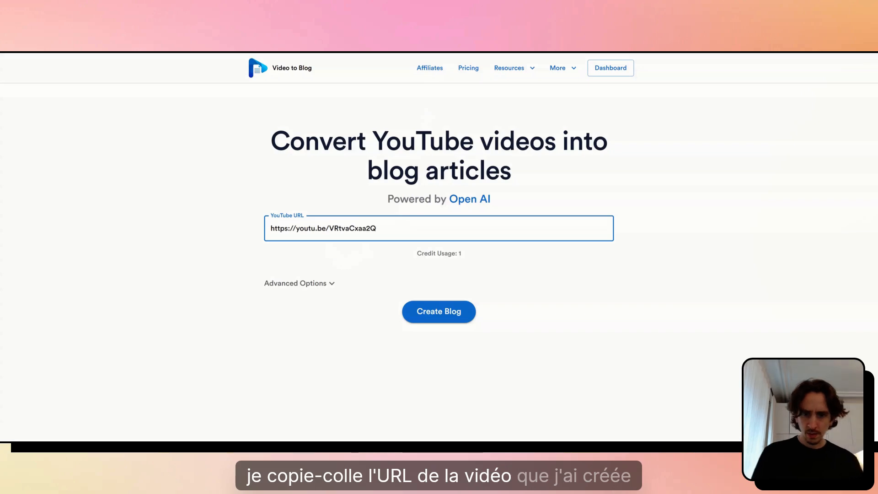
{"action": "left_click", "coordinate": [305, 284]}
{"action": "scroll", "coordinate": [354, 254], "scroll_direction": "down", "scroll_amount": 5}
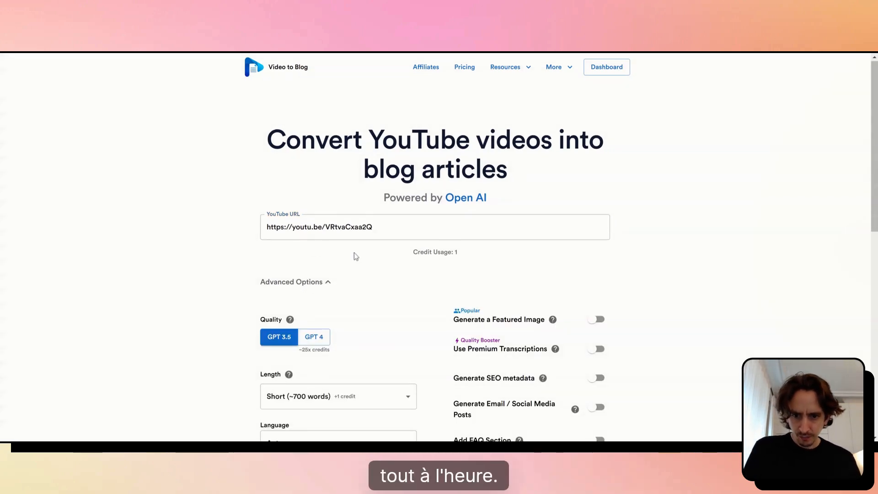
Set the article quality to GPT 4
{"action": "scroll", "coordinate": [352, 256], "scroll_direction": "up", "scroll_amount": 1}
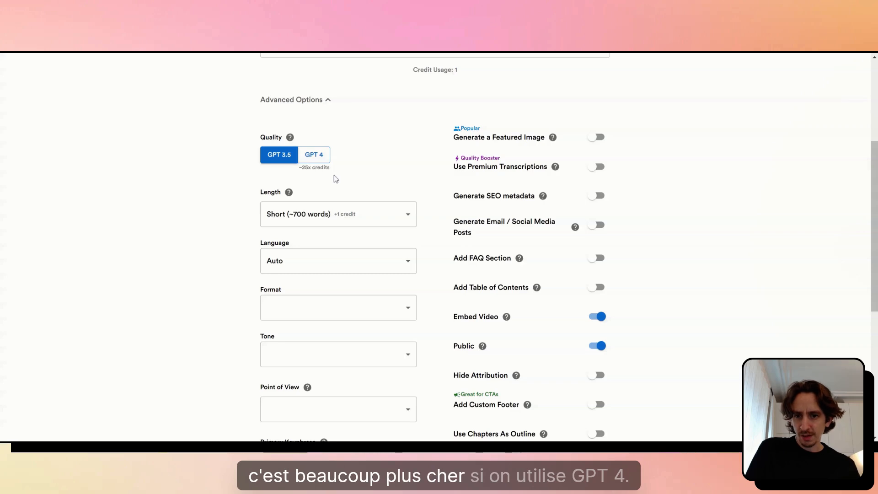
{"action": "scroll", "coordinate": [349, 194], "scroll_direction": "up", "scroll_amount": 4}
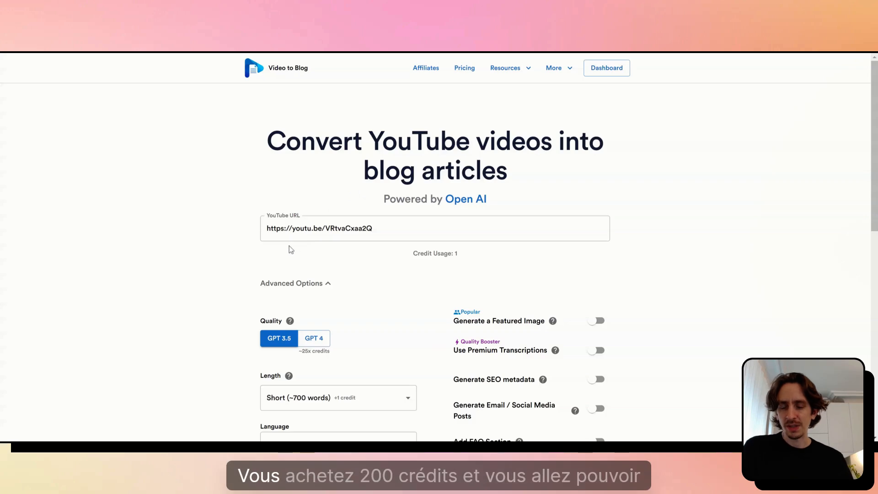
{"action": "scroll", "coordinate": [238, 228], "scroll_direction": "down", "scroll_amount": 2}
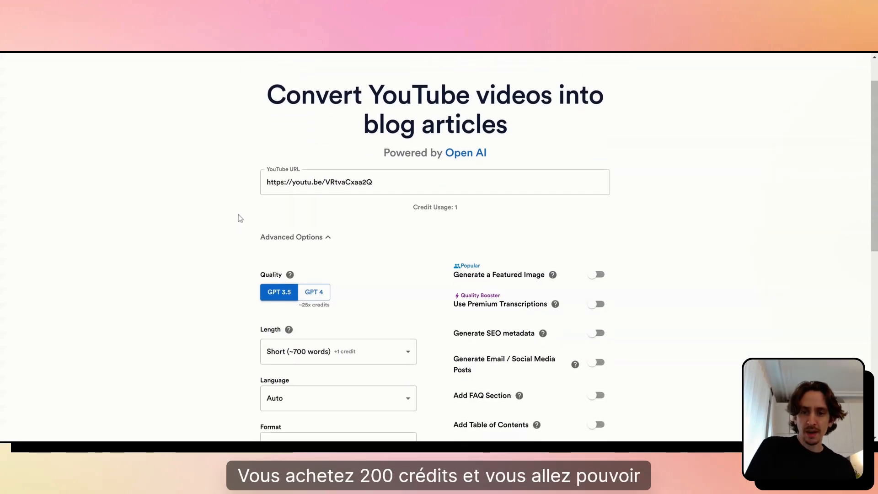
{"action": "scroll", "coordinate": [216, 239], "scroll_direction": "down", "scroll_amount": 4}
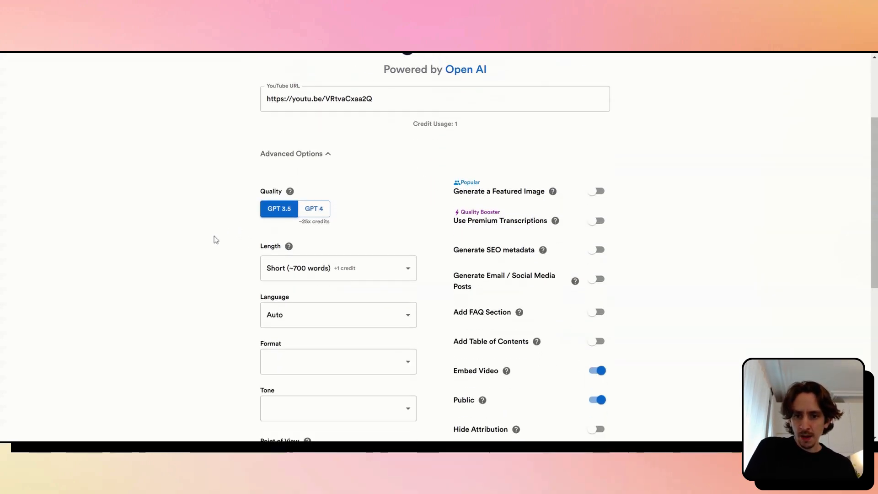
{"action": "left_click", "coordinate": [320, 204]}
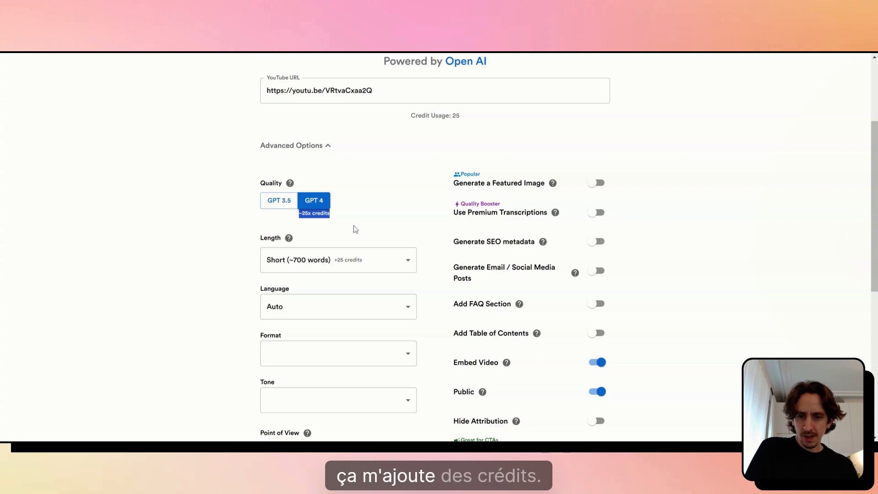
Set the article length to Medium (~1500 words) and the language to French
{"action": "scroll", "coordinate": [370, 210], "scroll_direction": "down", "scroll_amount": 3}
{"action": "scroll", "coordinate": [370, 211], "scroll_direction": "down", "scroll_amount": 1}
{"action": "left_click", "coordinate": [331, 177]}
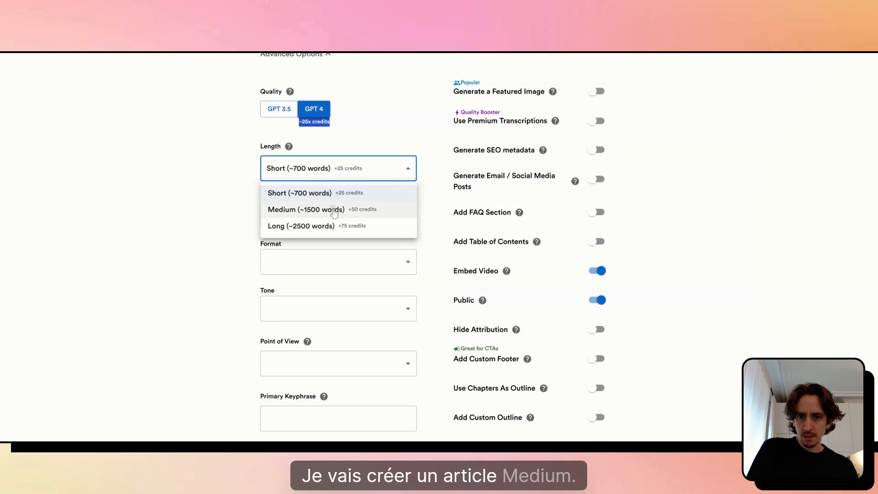
{"action": "left_click", "coordinate": [334, 210]}
{"action": "left_click", "coordinate": [305, 217]}
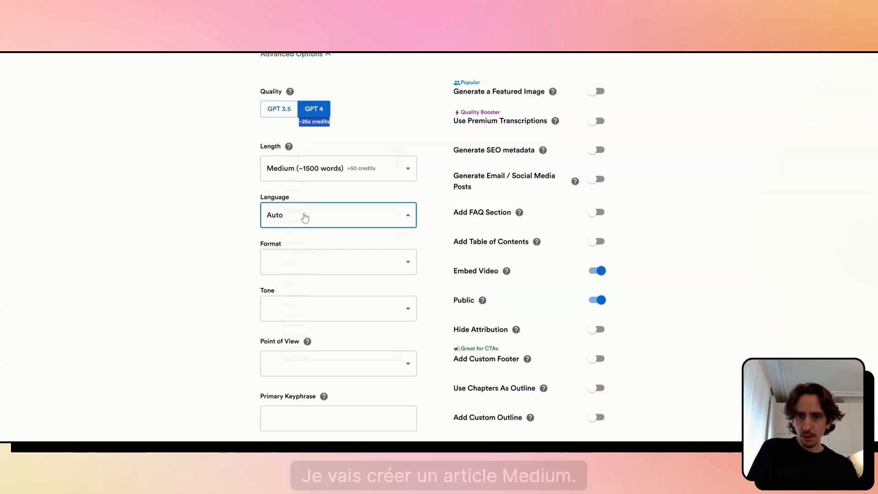
{"action": "left_click", "coordinate": [293, 172]}
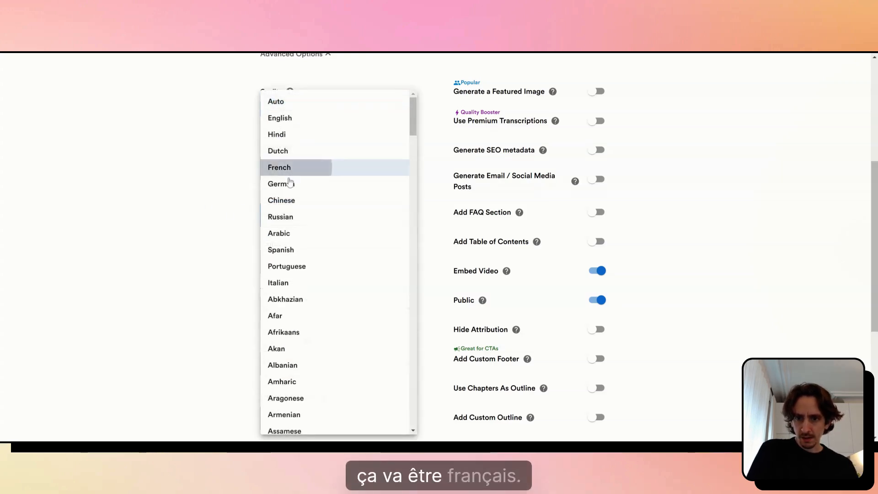
Choose the Tutorial format and the Friendly tone for the article
{"action": "scroll", "coordinate": [288, 186], "scroll_direction": "down", "scroll_amount": 2}
{"action": "left_click", "coordinate": [307, 179]}
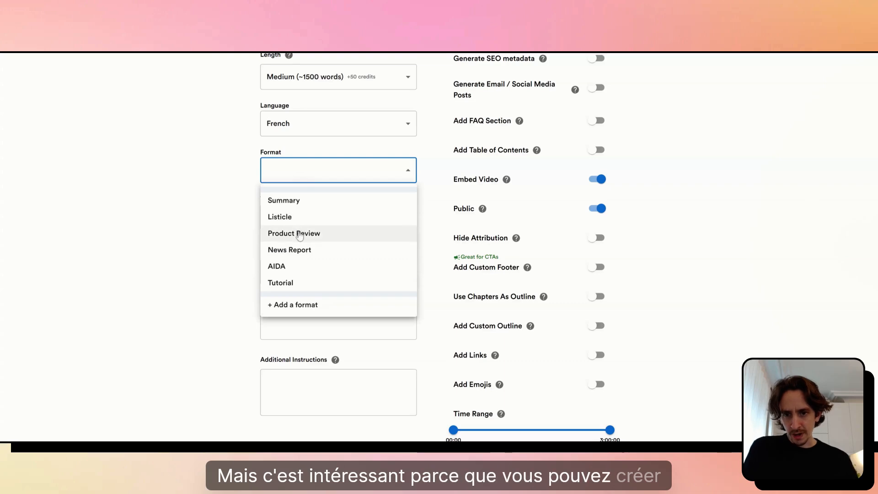
{"action": "left_click", "coordinate": [296, 283]}
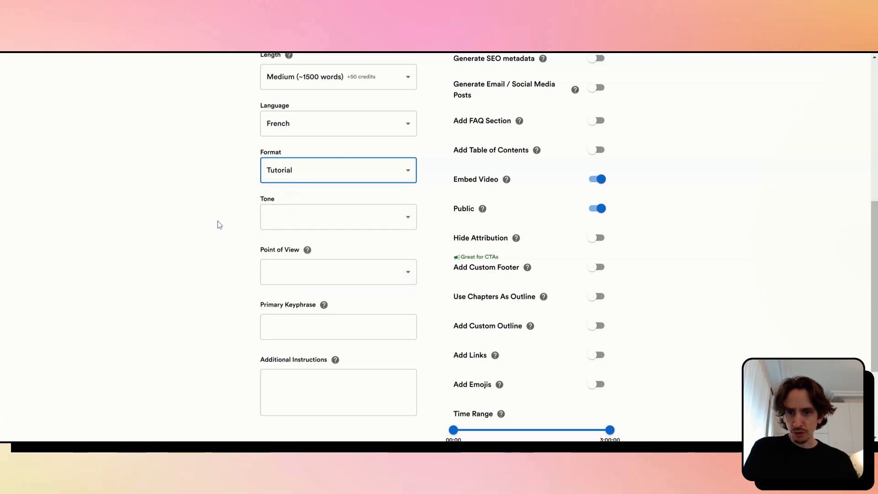
{"action": "left_click", "coordinate": [310, 224]}
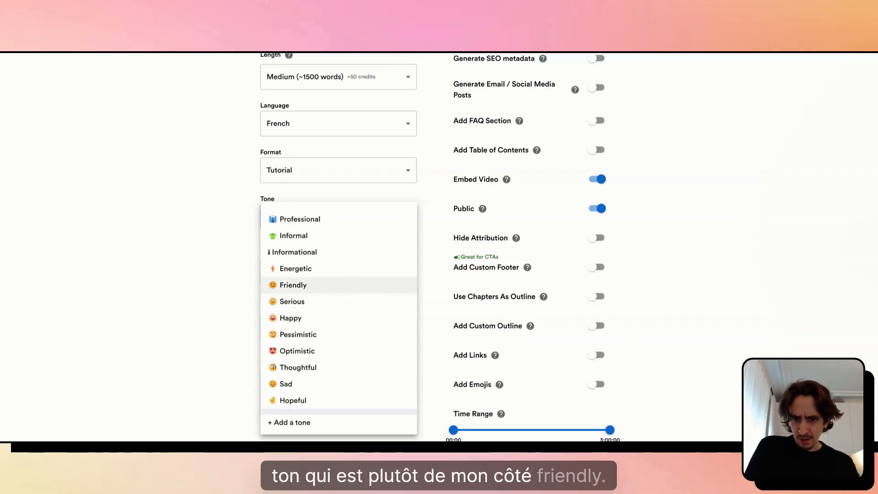
{"action": "left_click", "coordinate": [339, 286]}
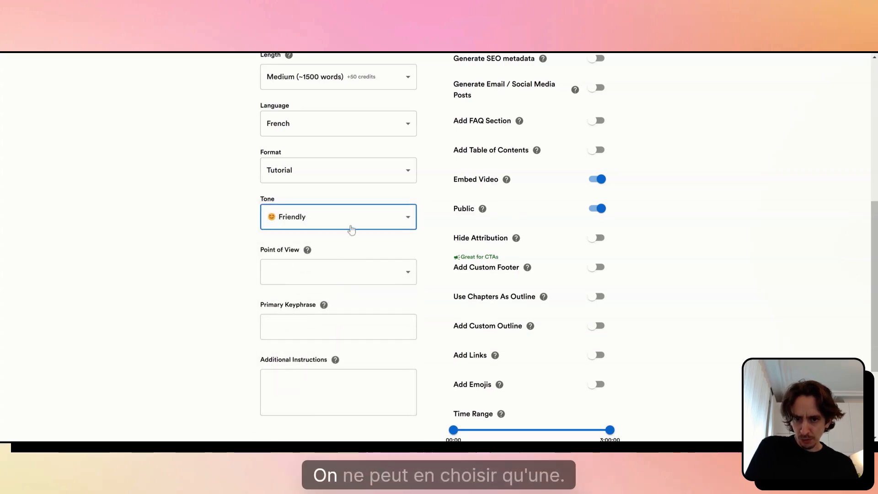
Set the point of view to First Person and enter "Créer un chatbot Zapier" as the primary keyphrase
{"action": "left_click", "coordinate": [264, 273]}
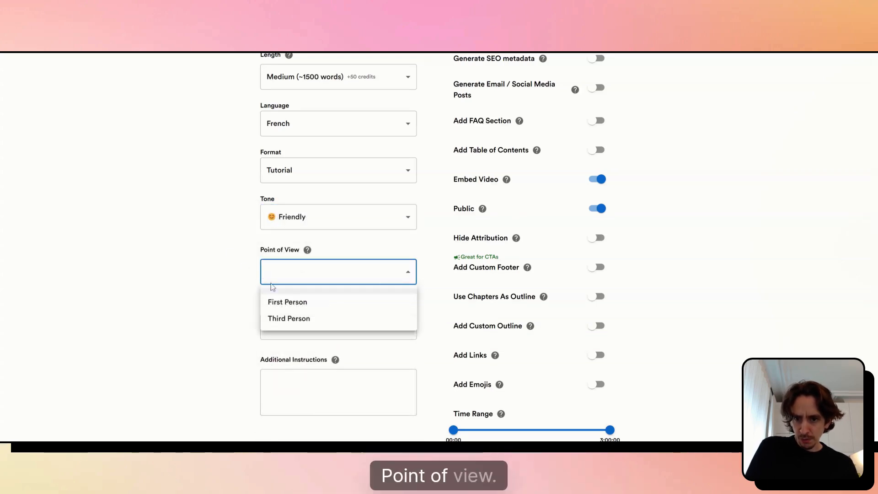
{"action": "left_click", "coordinate": [290, 305]}
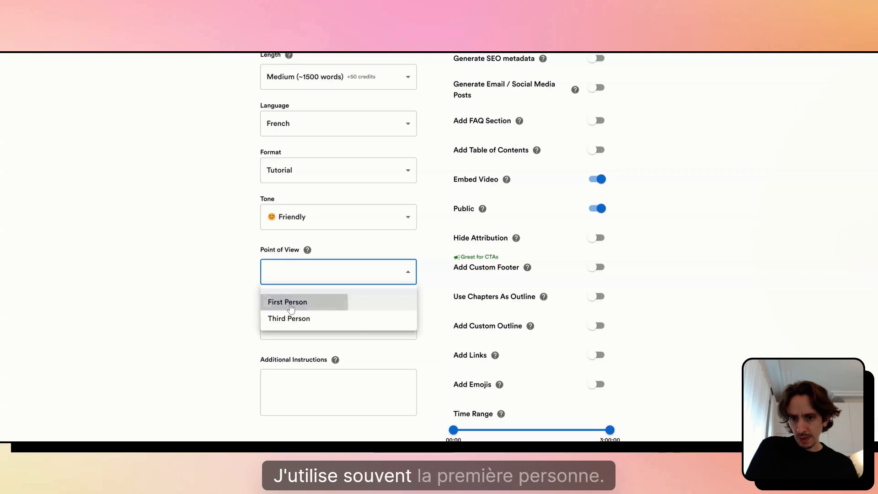
{"action": "scroll", "coordinate": [213, 244], "scroll_direction": "down", "scroll_amount": 2}
{"action": "key", "text": "Tab"}
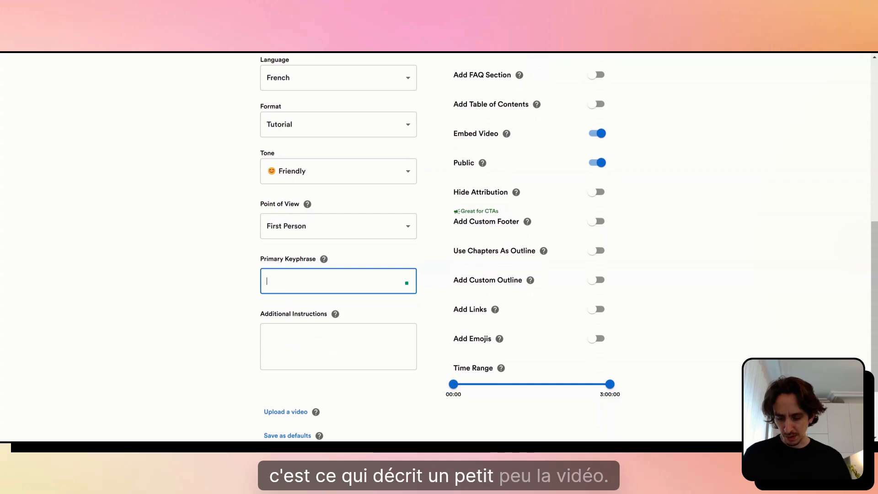
{"action": "type", "text": "Créer un"}
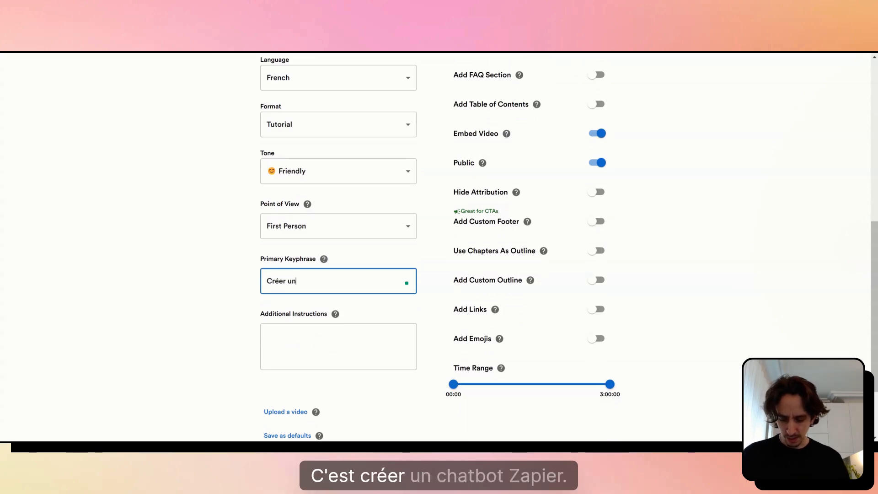
{"action": "type", "text": " chatbot Zapier"}
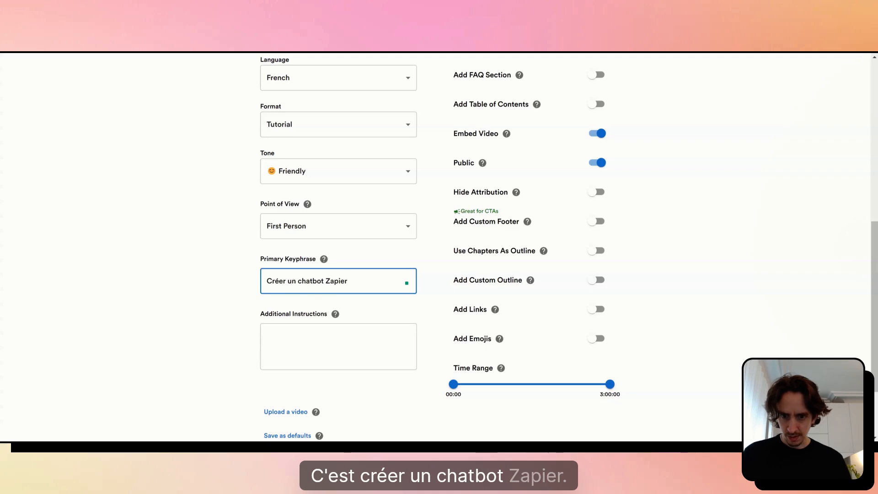
{"action": "left_click", "coordinate": [339, 346]}
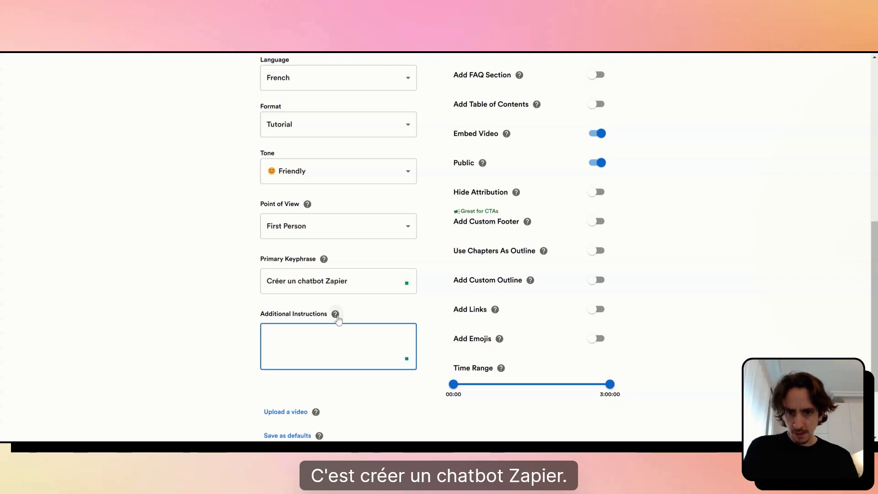
{"action": "mouse_move", "coordinate": [336, 316]}
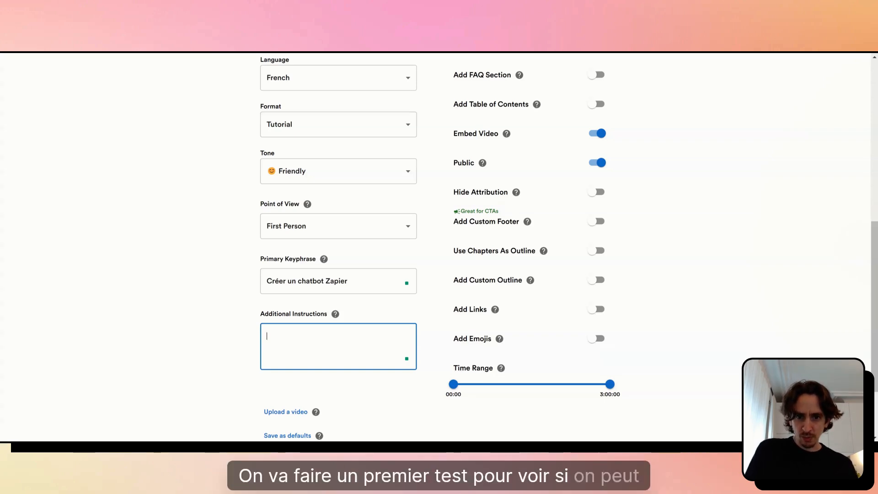
Enable Generate Email / Social Media Posts for the article
{"action": "scroll", "coordinate": [439, 246], "scroll_direction": "up", "scroll_amount": 4}
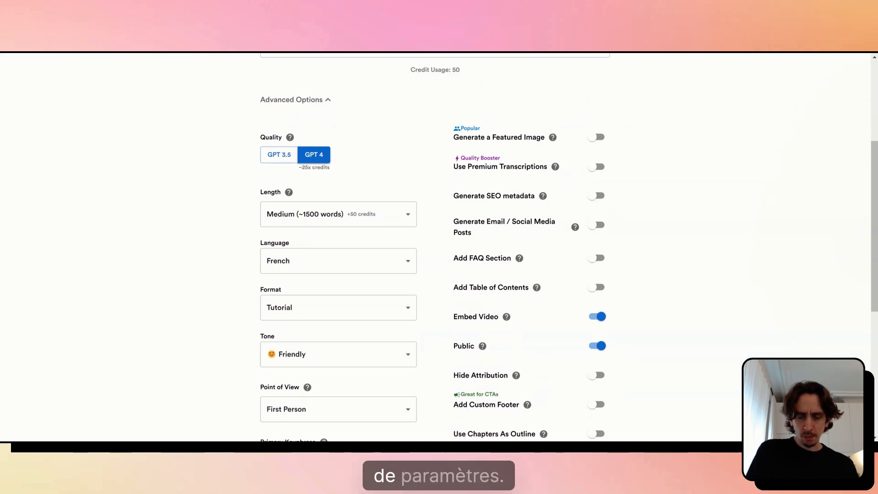
{"action": "scroll", "coordinate": [536, 207], "scroll_direction": "down", "scroll_amount": 3}
{"action": "scroll", "coordinate": [610, 203], "scroll_direction": "up", "scroll_amount": 3}
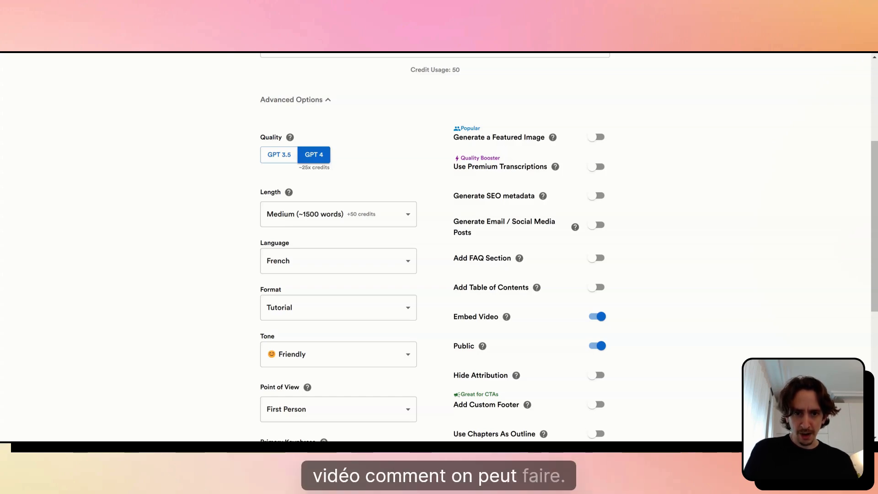
{"action": "scroll", "coordinate": [521, 167], "scroll_direction": "down", "scroll_amount": 2}
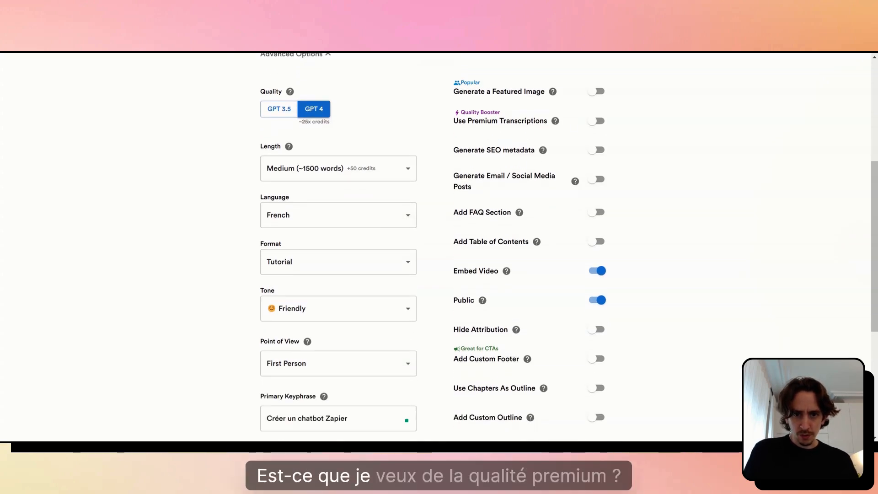
{"action": "left_click", "coordinate": [599, 122]}
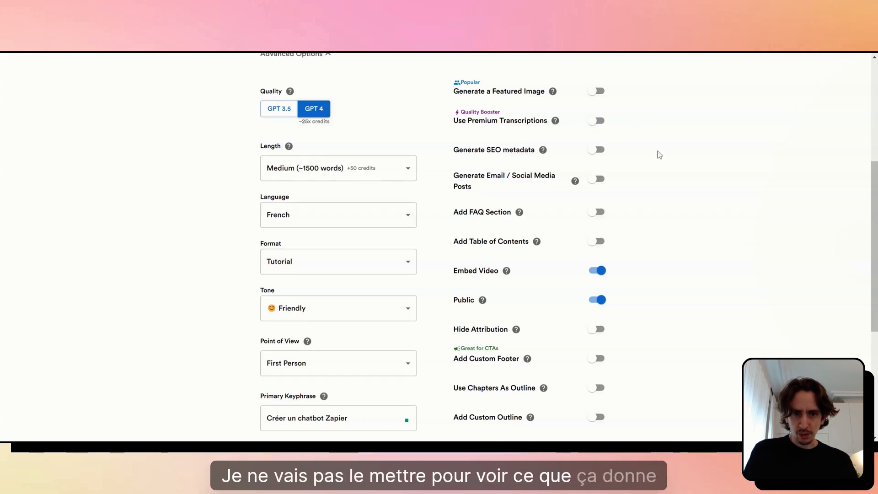
{"action": "scroll", "coordinate": [656, 151], "scroll_direction": "down", "scroll_amount": 1}
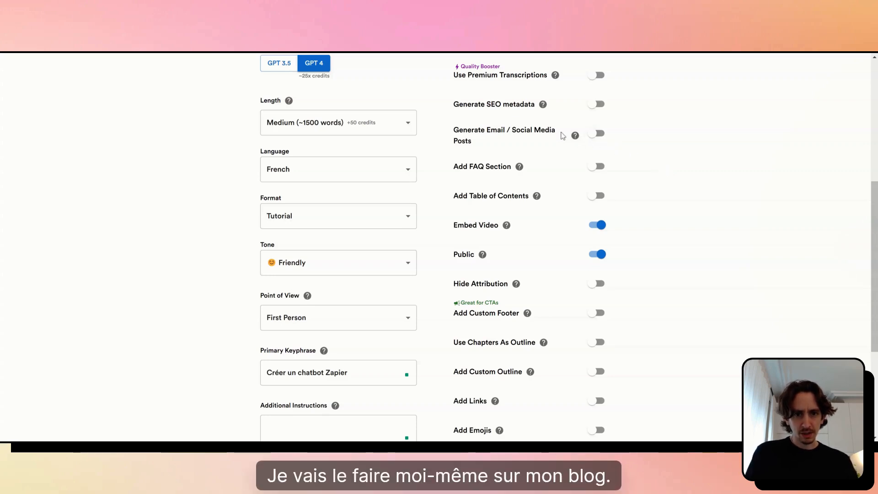
{"action": "left_click", "coordinate": [599, 135]}
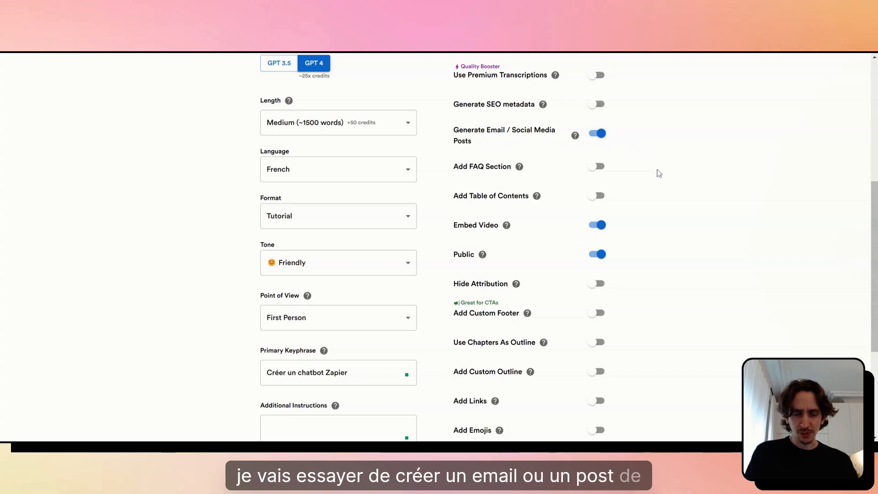
Create the blog article from the video with the chosen options
{"action": "scroll", "coordinate": [657, 173], "scroll_direction": "down", "scroll_amount": 2}
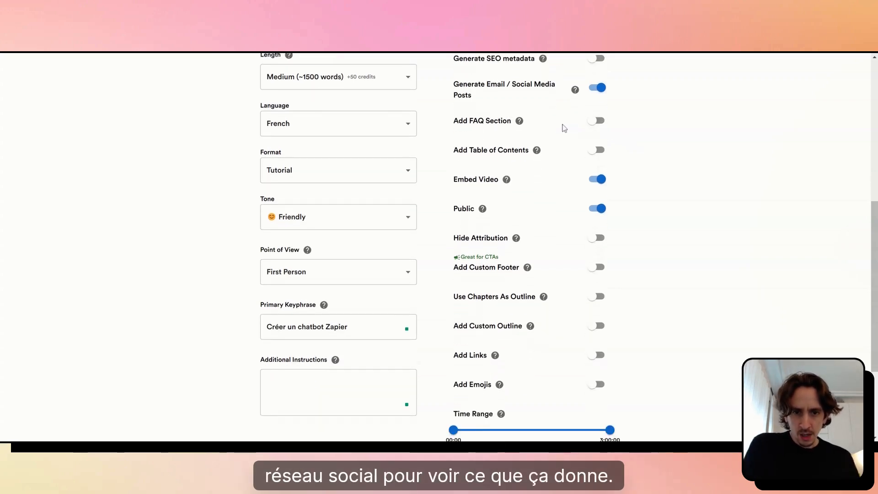
{"action": "scroll", "coordinate": [506, 128], "scroll_direction": "down", "scroll_amount": 2}
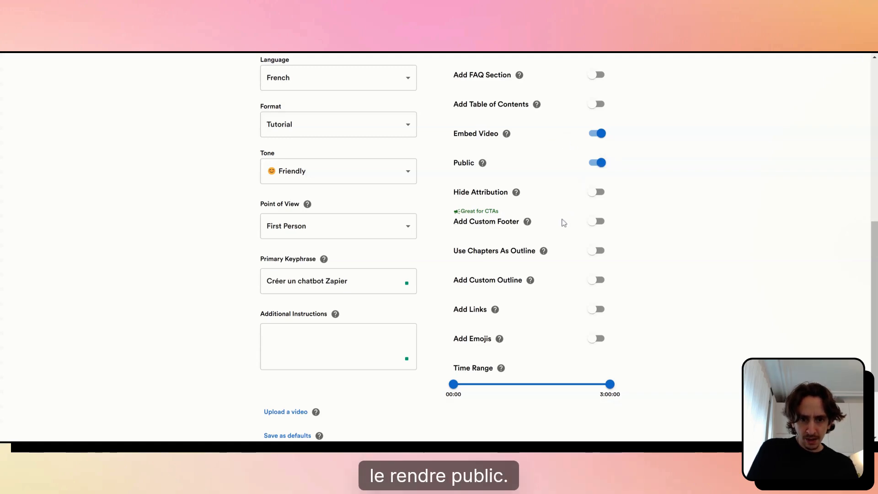
{"action": "scroll", "coordinate": [562, 206], "scroll_direction": "down", "scroll_amount": 1}
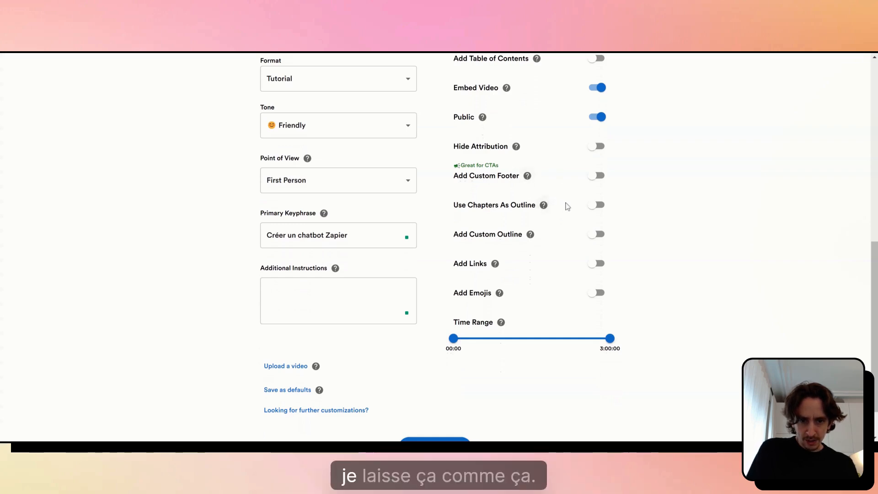
{"action": "scroll", "coordinate": [566, 204], "scroll_direction": "down", "scroll_amount": 2}
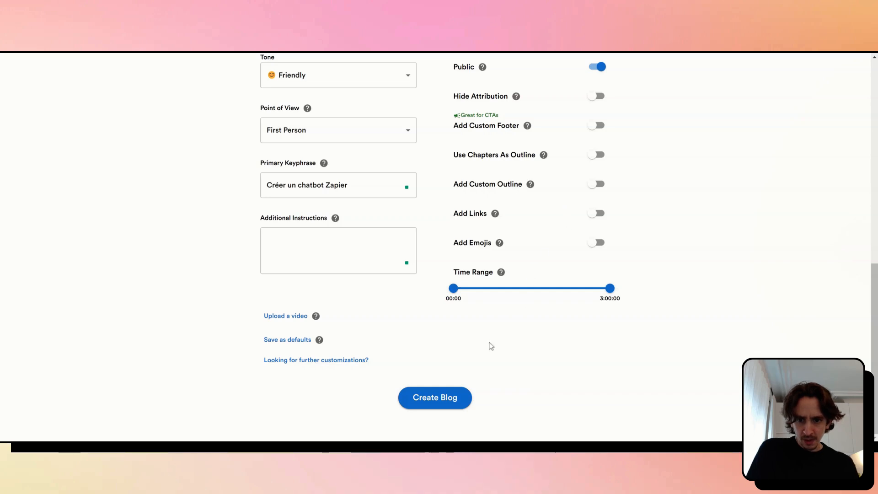
{"action": "left_click", "coordinate": [428, 402]}
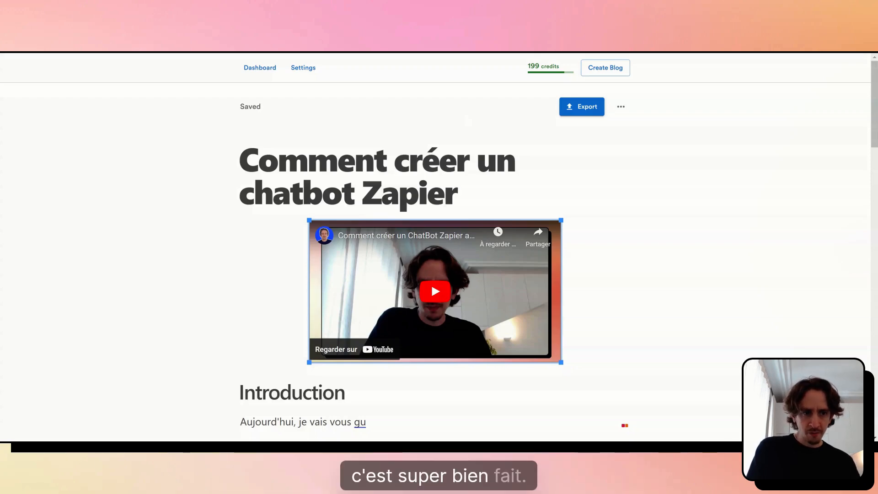
Examine the generated article's title, embedded video, section headings and paragraphs
{"action": "scroll", "coordinate": [434, 247], "scroll_direction": "down", "scroll_amount": 1}
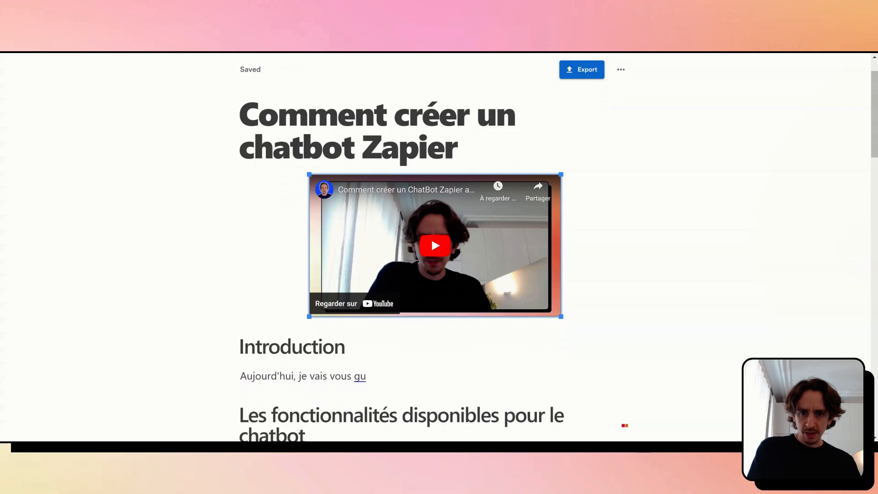
{"action": "scroll", "coordinate": [432, 263], "scroll_direction": "down", "scroll_amount": 3}
{"action": "scroll", "coordinate": [434, 263], "scroll_direction": "down", "scroll_amount": 4}
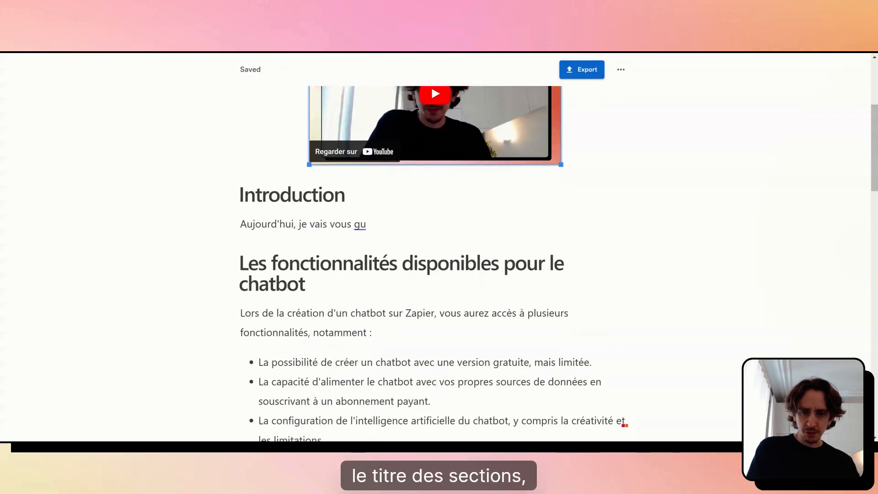
{"action": "scroll", "coordinate": [434, 264], "scroll_direction": "down", "scroll_amount": 16}
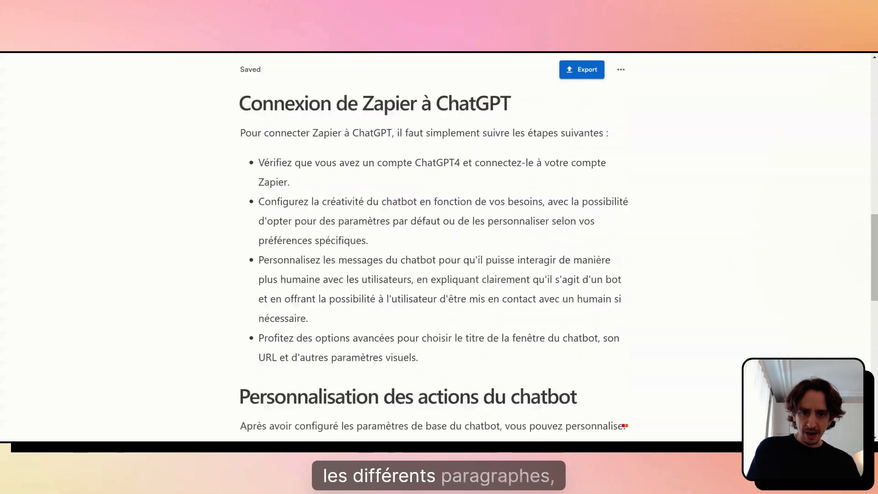
{"action": "scroll", "coordinate": [435, 263], "scroll_direction": "down", "scroll_amount": 3}
{"action": "scroll", "coordinate": [434, 264], "scroll_direction": "up", "scroll_amount": 20}
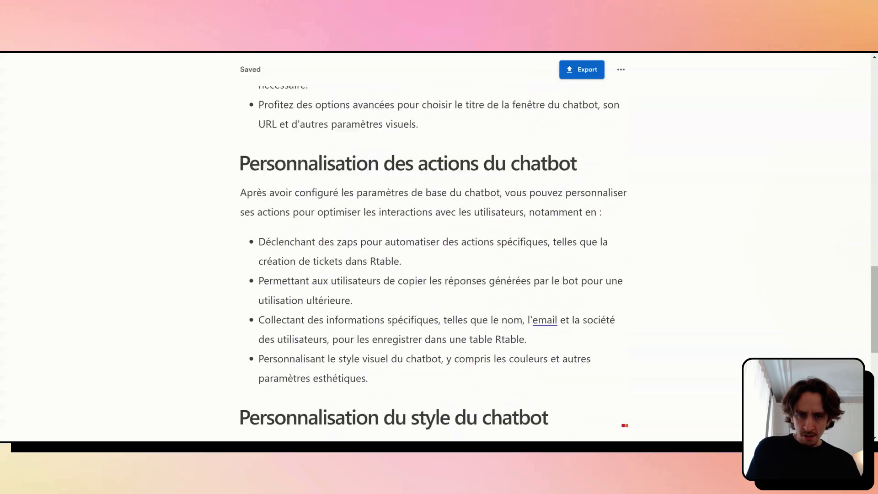
{"action": "scroll", "coordinate": [406, 211], "scroll_direction": "up", "scroll_amount": 4}
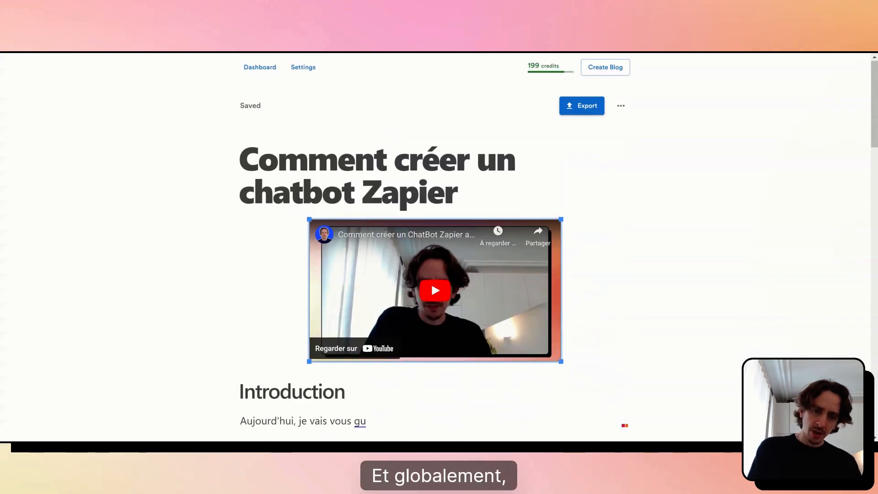
{"action": "scroll", "coordinate": [406, 211], "scroll_direction": "down", "scroll_amount": 6}
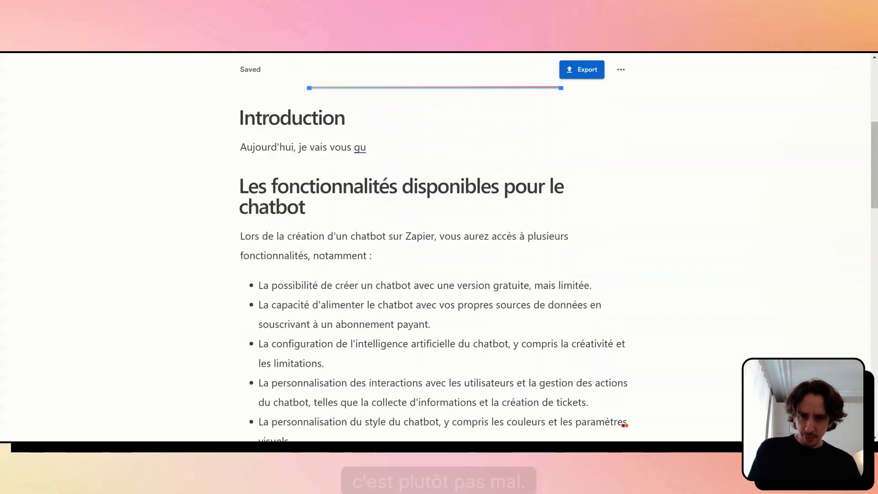
{"action": "scroll", "coordinate": [510, 138], "scroll_direction": "up", "scroll_amount": 6}
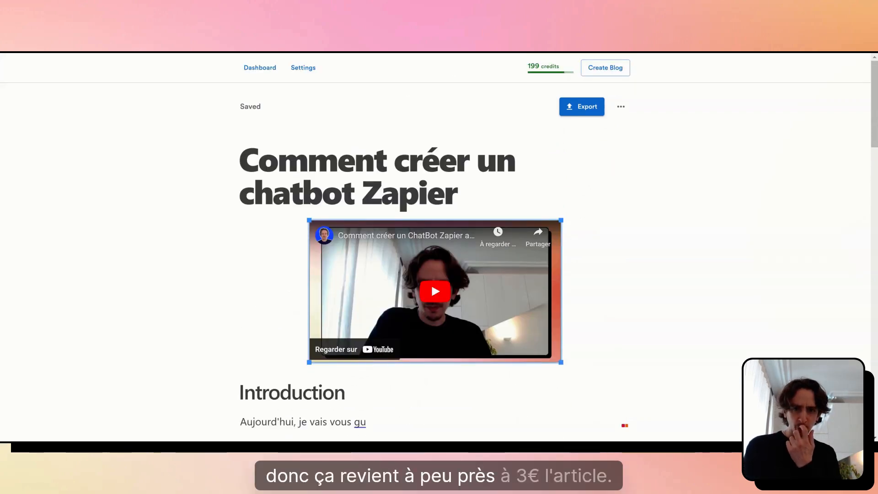
Add a question mark to the end of the article title so it reads "Comment créer un chatbot Zapier ?"
{"action": "left_click", "coordinate": [457, 194]}
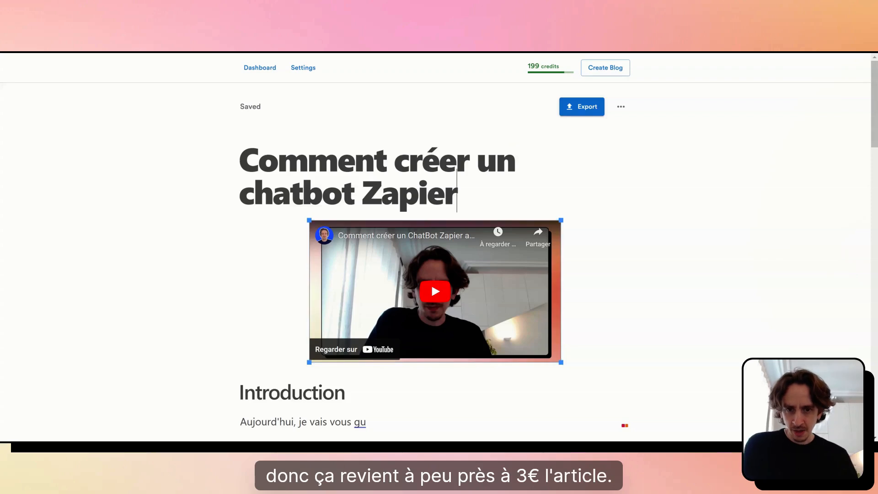
{"action": "type", "text": "?"}
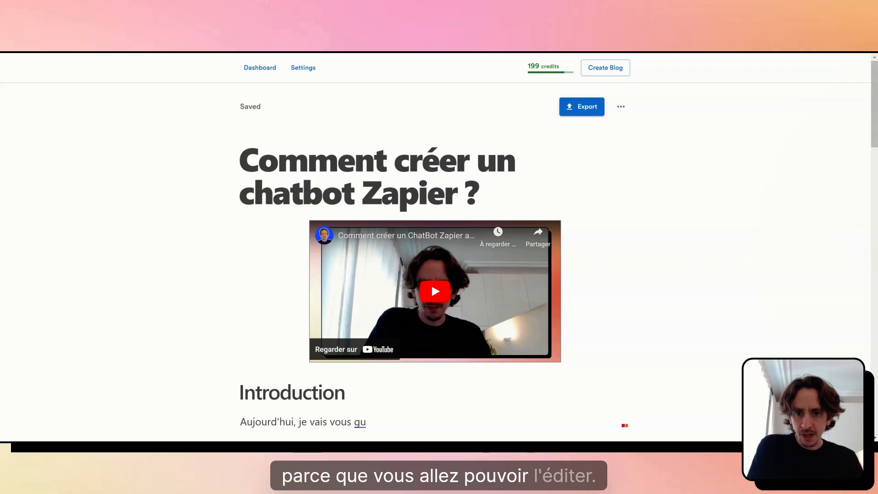
Read through the article from the introduction to the "Partage et intégration du chatbot" section, checking for text that needs correcting
{"action": "scroll", "coordinate": [439, 247], "scroll_direction": "down", "scroll_amount": 4}
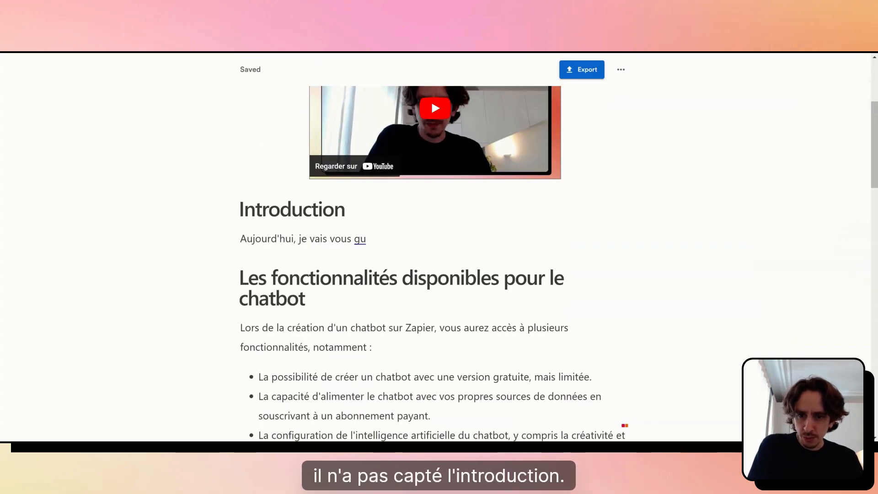
{"action": "scroll", "coordinate": [439, 247], "scroll_direction": "down", "scroll_amount": 2}
{"action": "scroll", "coordinate": [439, 247], "scroll_direction": "down", "scroll_amount": 5}
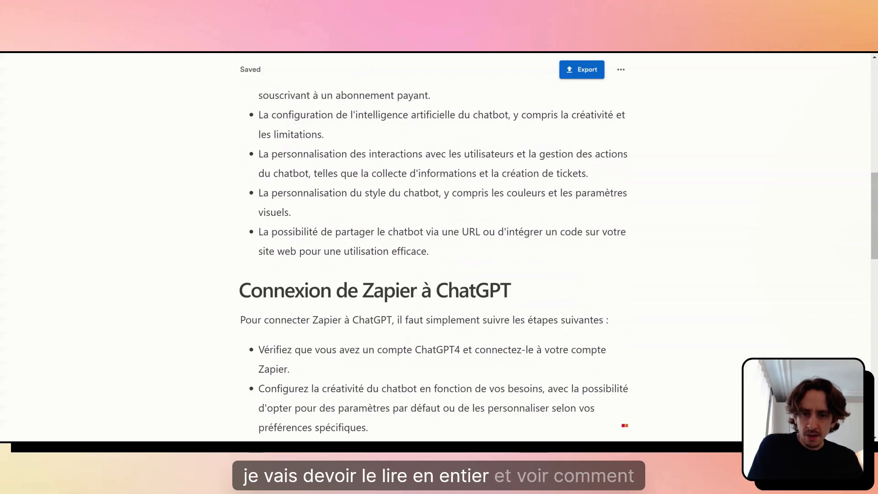
{"action": "scroll", "coordinate": [439, 247], "scroll_direction": "down", "scroll_amount": 2}
{"action": "scroll", "coordinate": [438, 247], "scroll_direction": "down", "scroll_amount": 13}
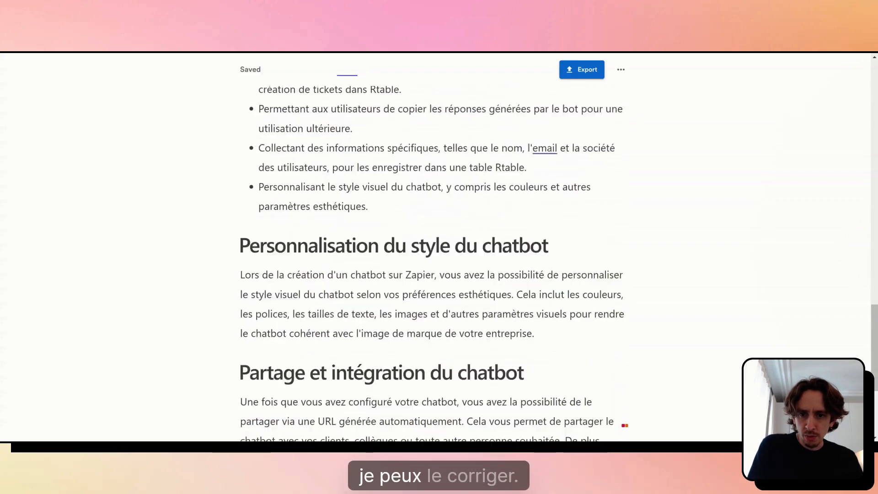
{"action": "scroll", "coordinate": [435, 243], "scroll_direction": "down", "scroll_amount": 2}
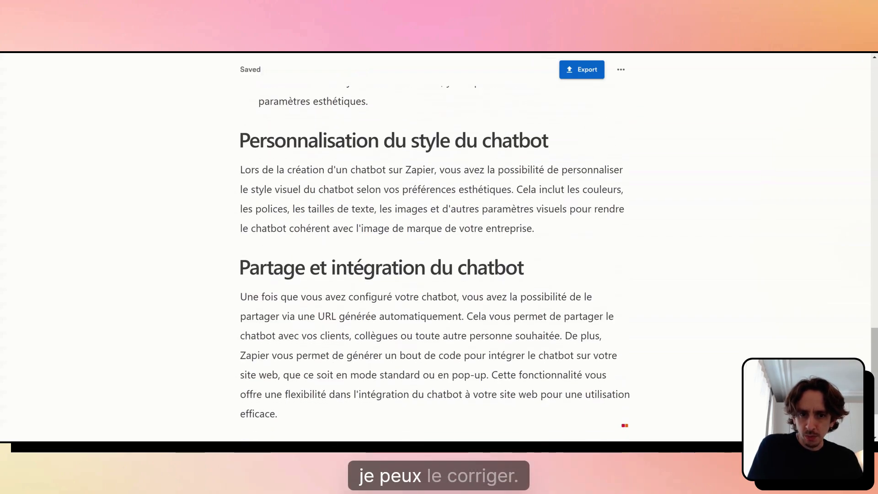
{"action": "scroll", "coordinate": [434, 243], "scroll_direction": "up", "scroll_amount": 3}
{"action": "scroll", "coordinate": [438, 247], "scroll_direction": "up", "scroll_amount": 18}
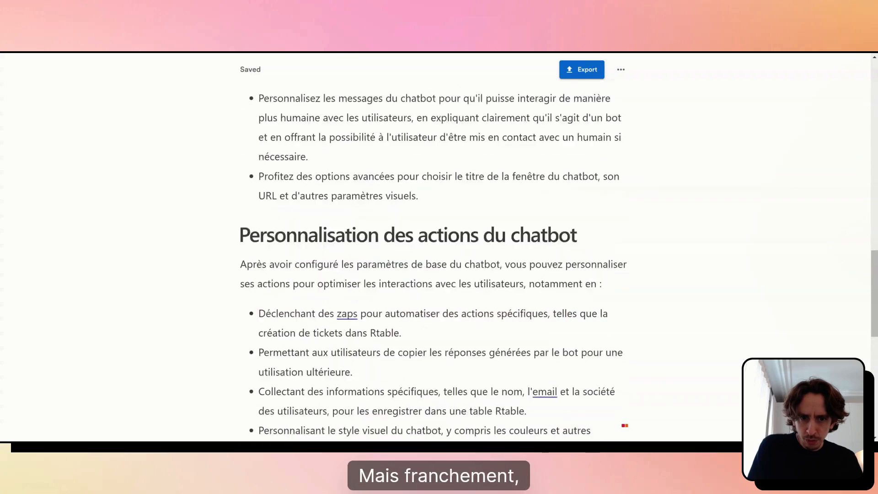
{"action": "scroll", "coordinate": [439, 247], "scroll_direction": "up", "scroll_amount": 11}
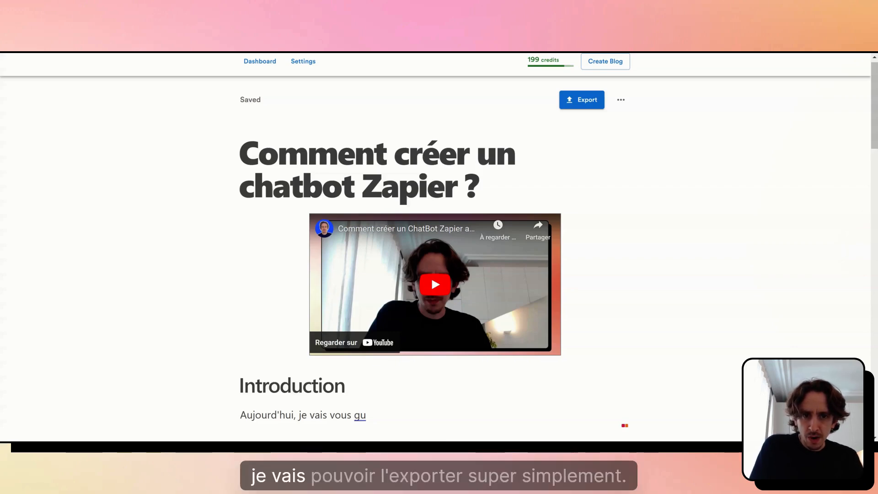
Look through the article's download, export and share options, then close them without exporting
{"action": "left_click", "coordinate": [578, 99]}
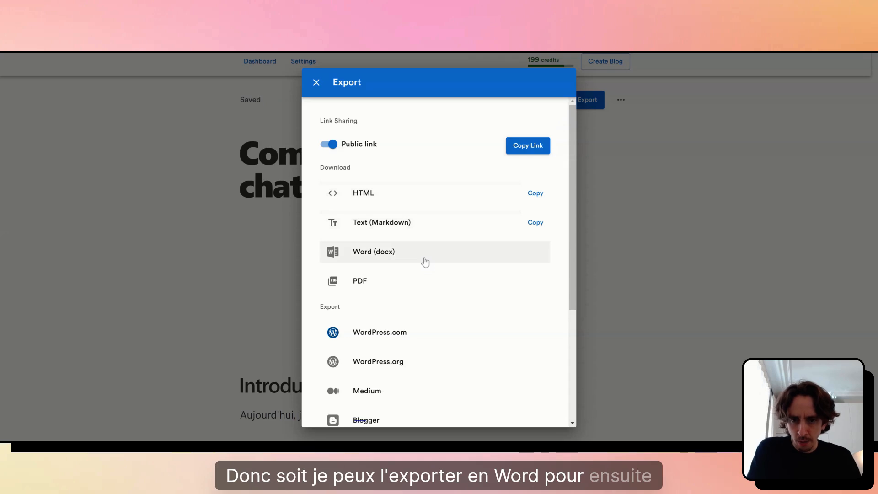
{"action": "scroll", "coordinate": [425, 259], "scroll_direction": "down", "scroll_amount": 2}
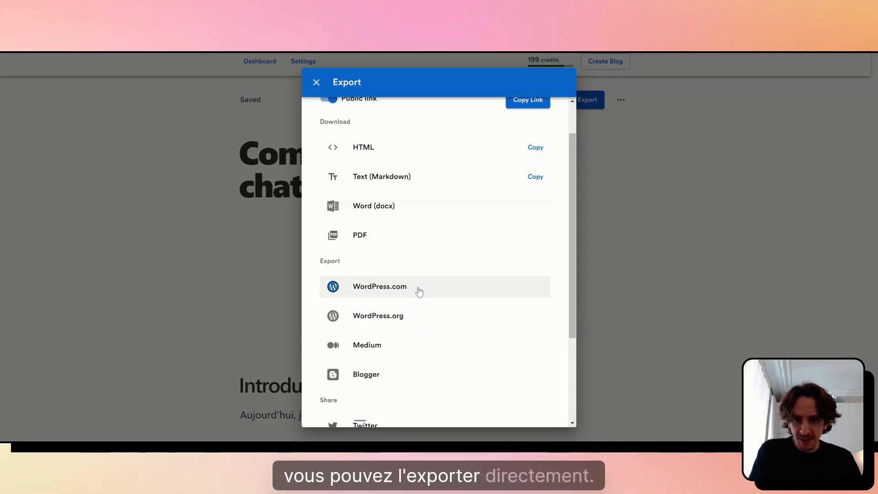
{"action": "scroll", "coordinate": [419, 290], "scroll_direction": "down", "scroll_amount": 2}
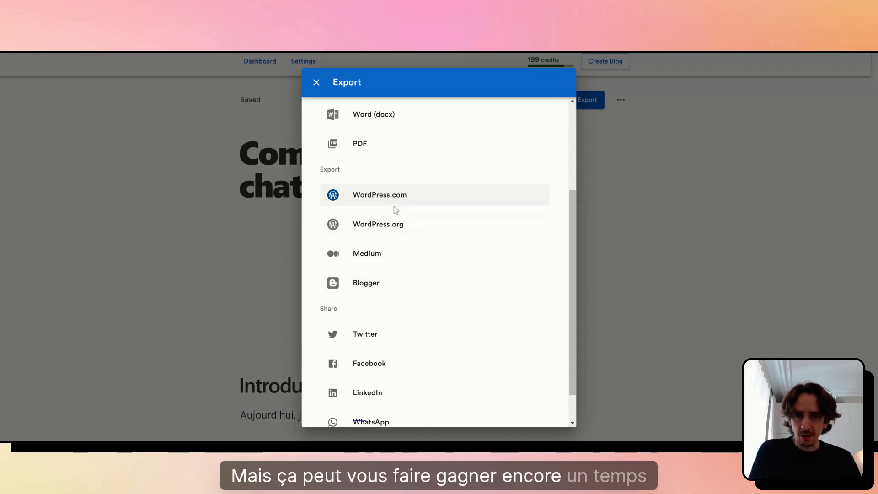
{"action": "left_click", "coordinate": [316, 82]}
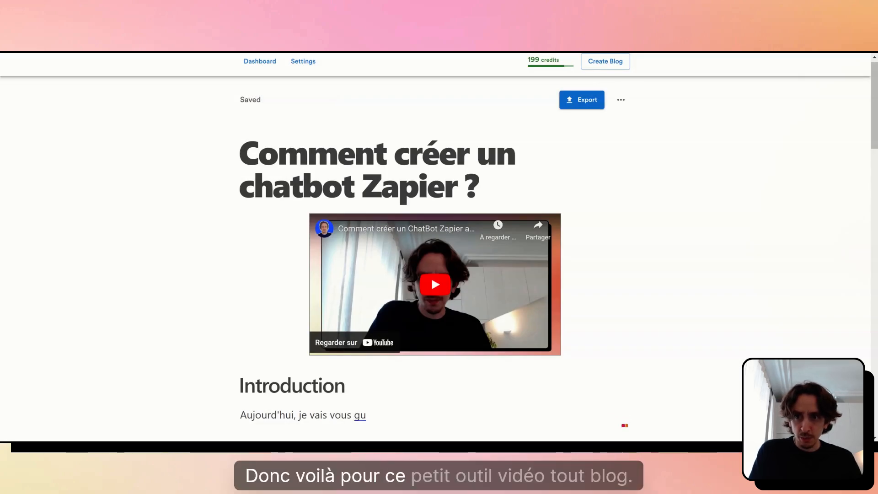
{"action": "scroll", "coordinate": [435, 247], "scroll_direction": "up", "scroll_amount": 1}
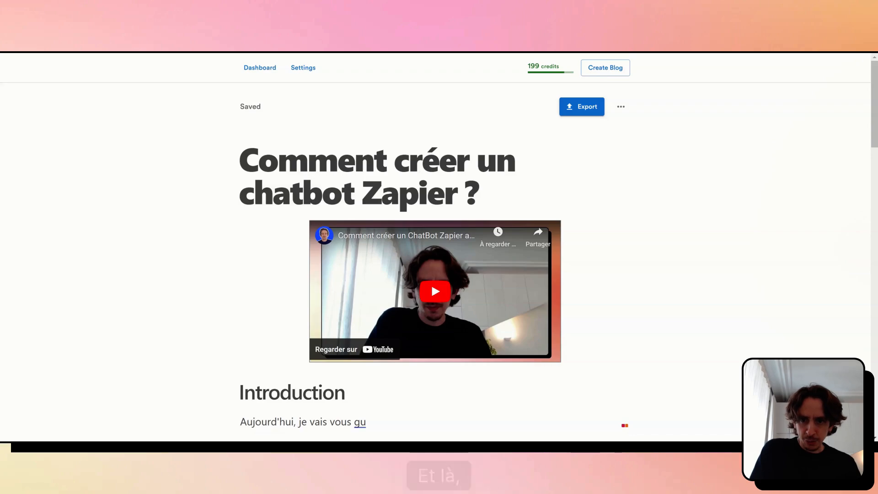
{"action": "scroll", "coordinate": [435, 252], "scroll_direction": "down", "scroll_amount": 2}
{"action": "scroll", "coordinate": [434, 263], "scroll_direction": "down", "scroll_amount": 10}
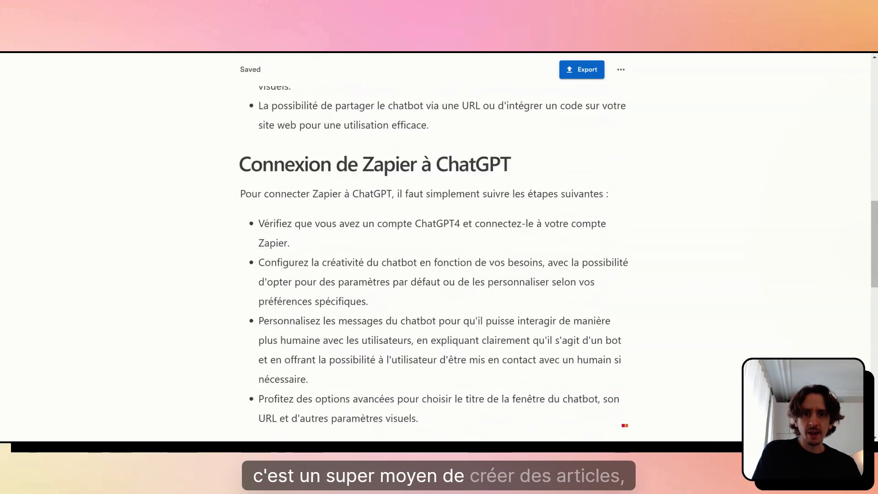
{"action": "scroll", "coordinate": [435, 262], "scroll_direction": "up", "scroll_amount": 8}
{"action": "scroll", "coordinate": [434, 252], "scroll_direction": "up", "scroll_amount": 4}
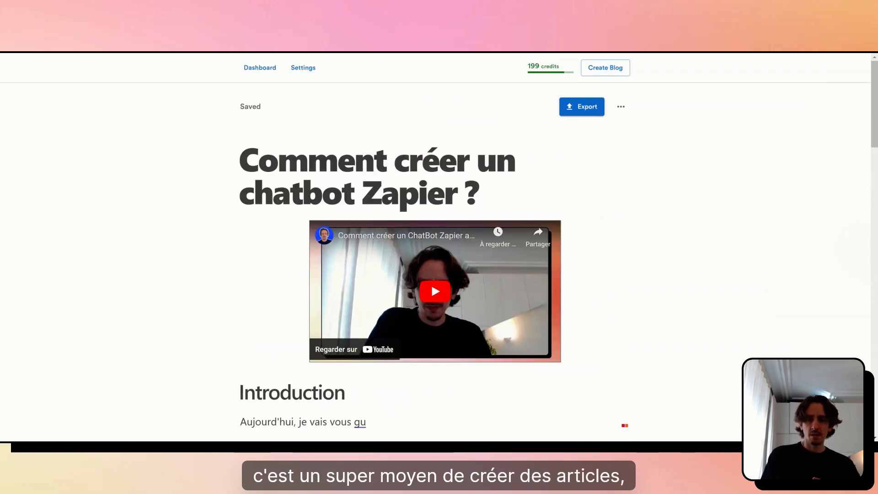